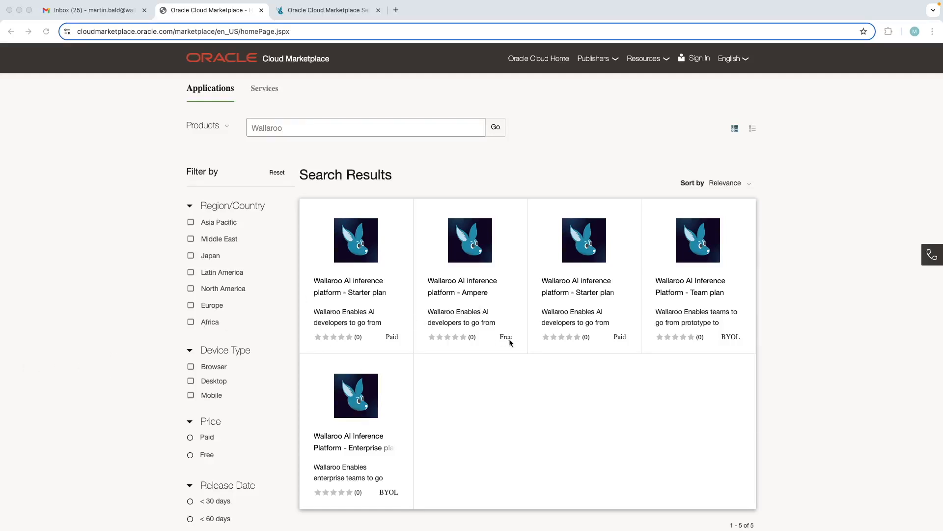
# Open the Wallaroo AI inference platform - Ampere Community Edition listing and get the app by signing in to Oracle Cloud Infrastructure's Commercial Market
pyautogui.click(455, 288)
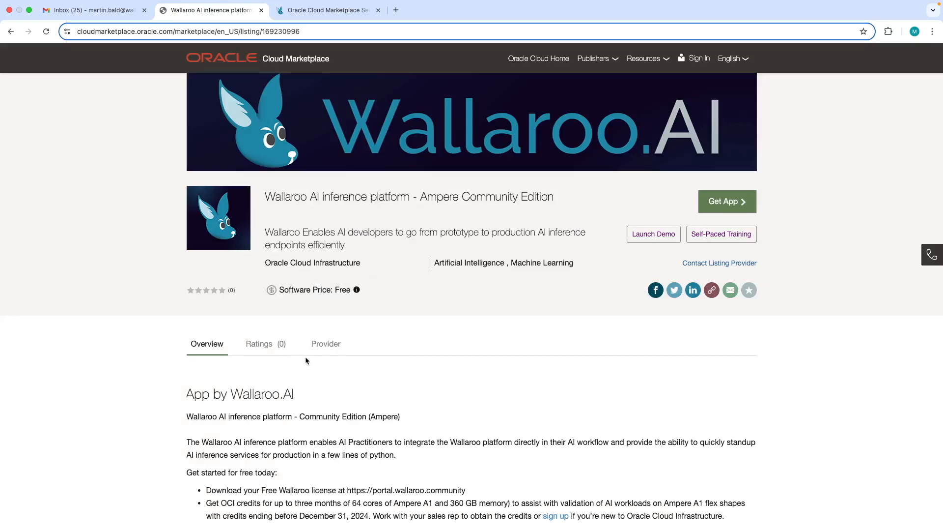
pyautogui.scroll(-1, 306, 361)
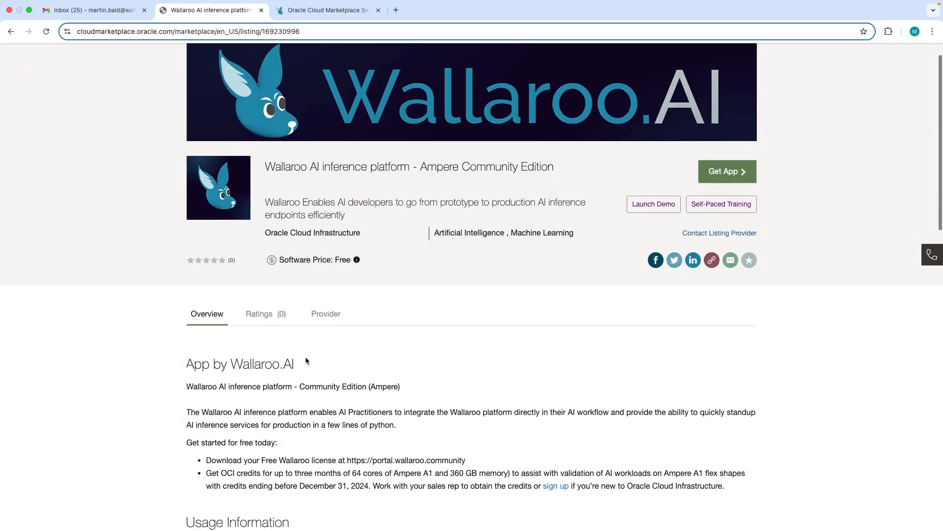
pyautogui.click(732, 173)
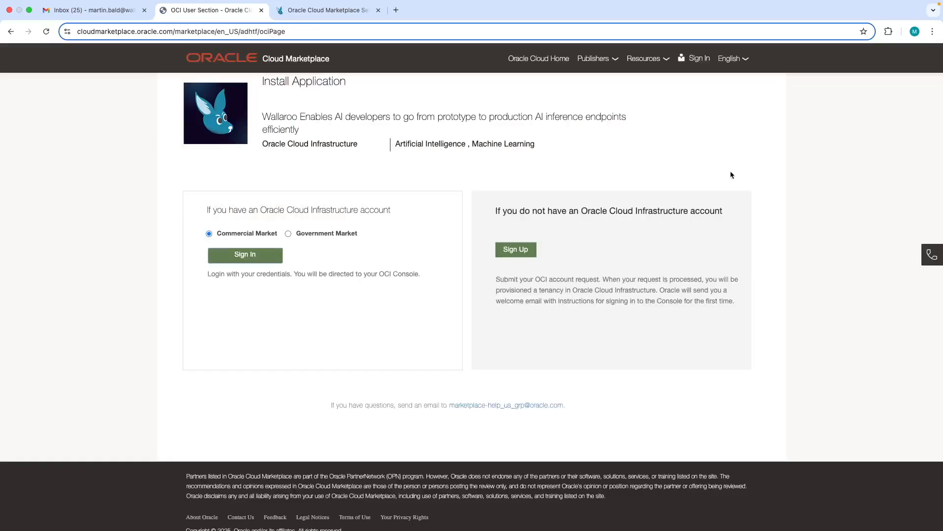
pyautogui.click(246, 258)
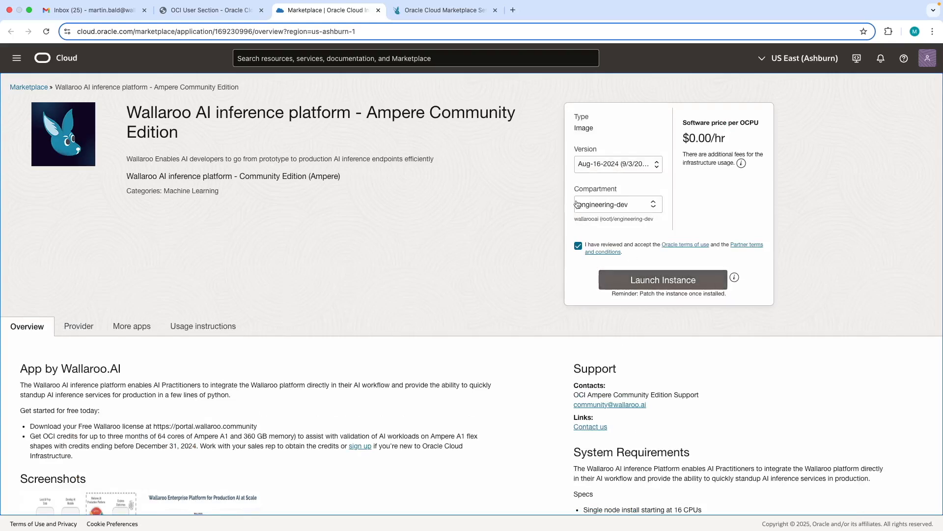
# Launch an instance from the marketplace listing and replace its default name with the copied instance name
pyautogui.click(635, 285)
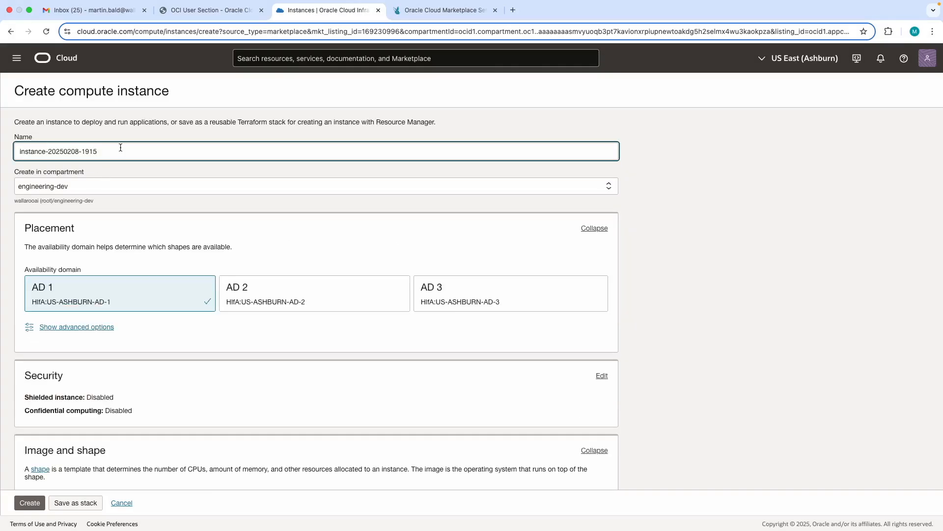
pyautogui.moveTo(120, 147); pyautogui.dragTo(14, 152)
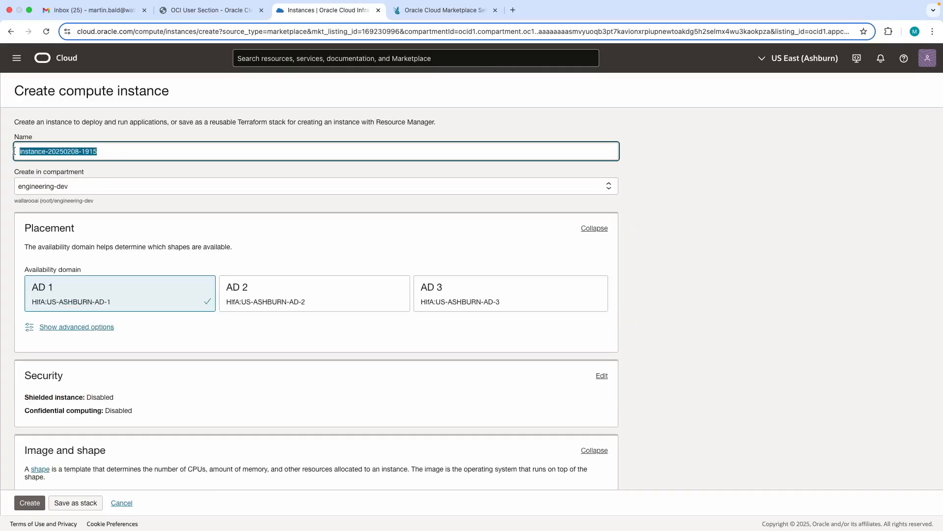
pyautogui.write('Martin-OCI-CE')
# Configure the VM.Standard.A1.Flex shape with 16 OCPUs and 64 GB of memory and apply it to the instance
pyautogui.scroll(-5, 93, 209)
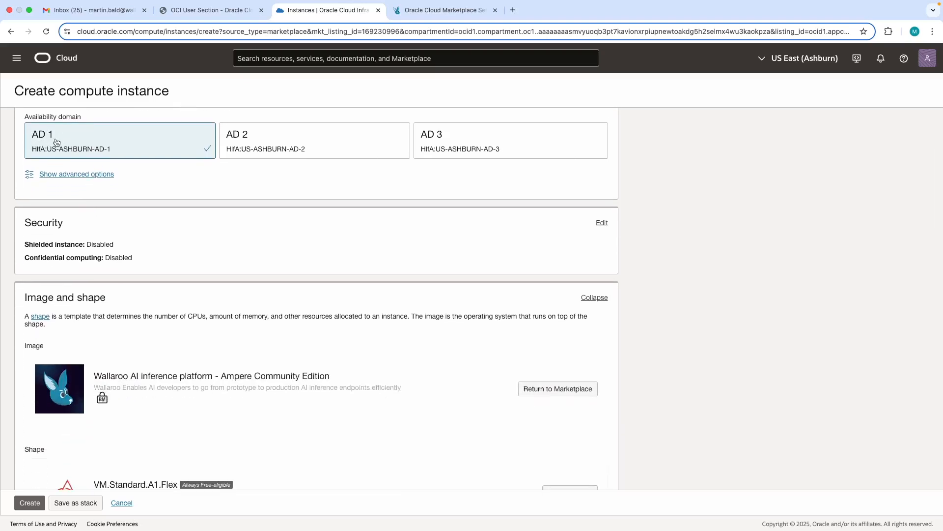
pyautogui.scroll(-4, 55, 292)
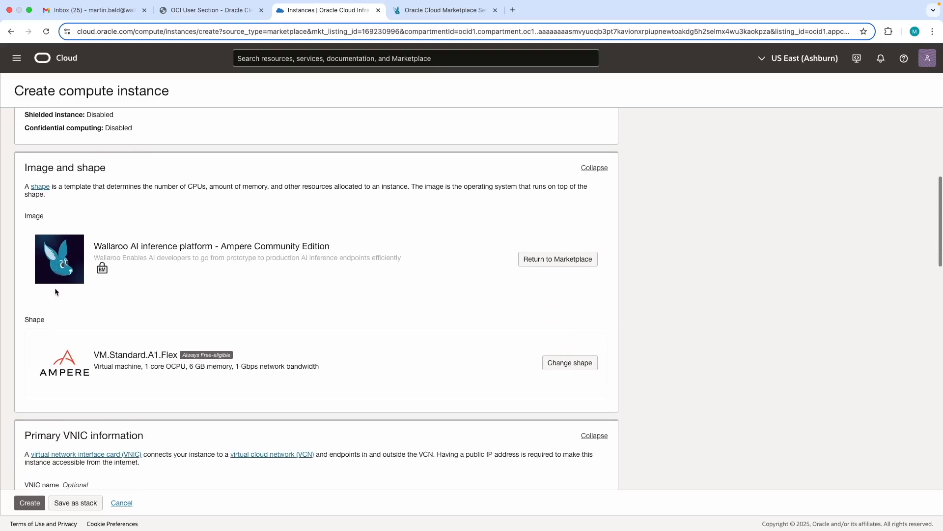
pyautogui.click(572, 364)
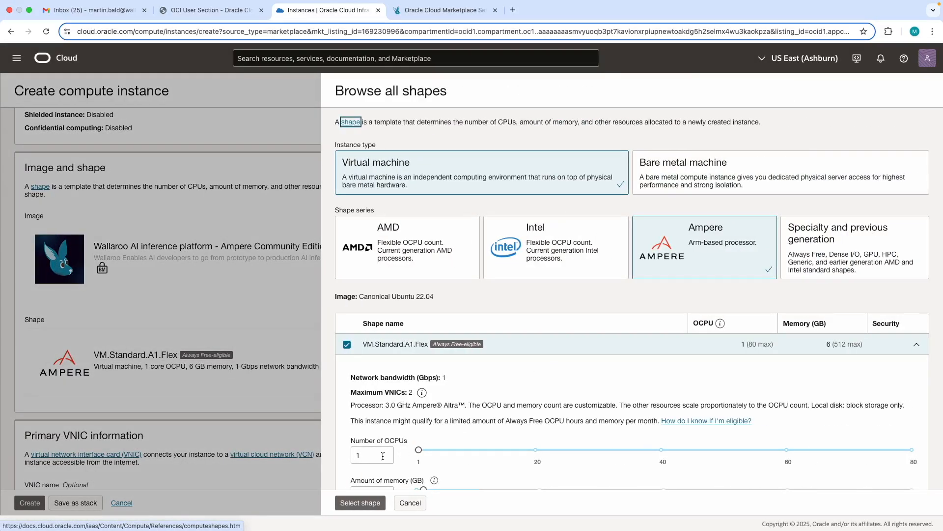
pyautogui.scroll(-3, 383, 456)
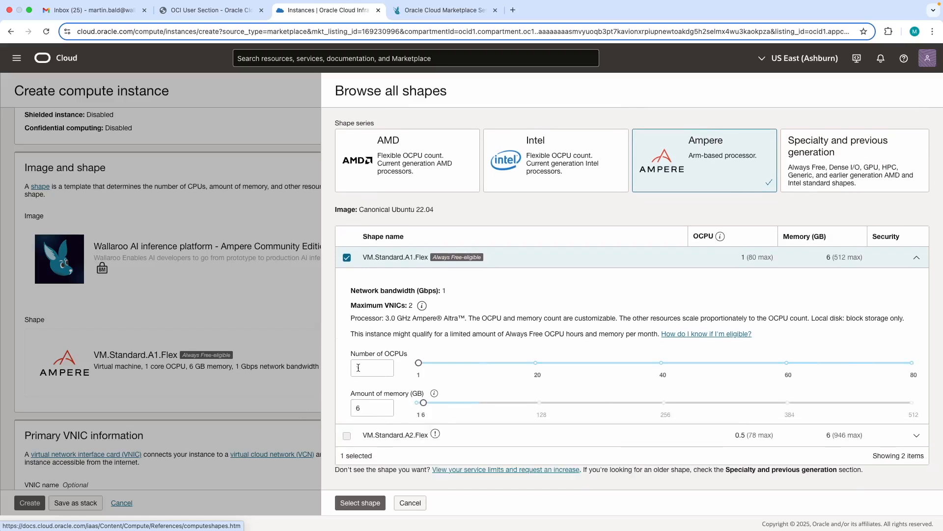
pyautogui.click(367, 366)
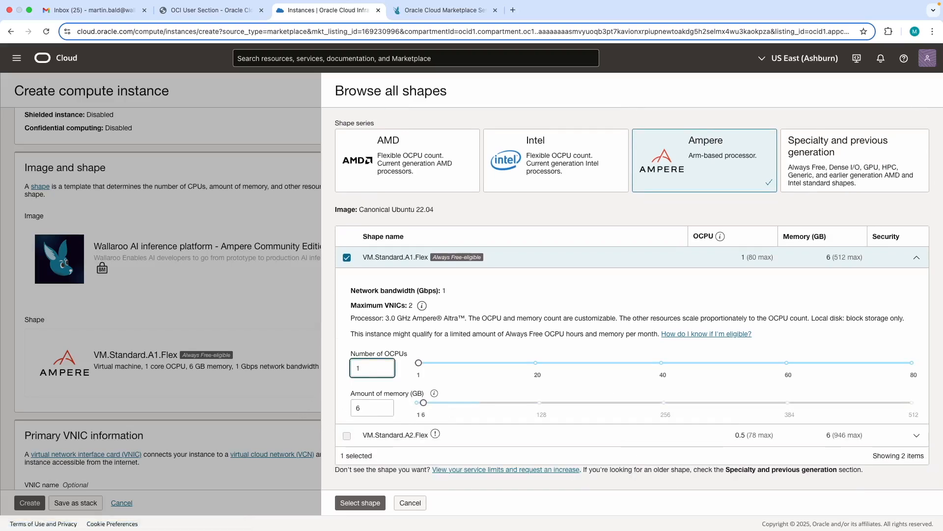
pyautogui.write('6')
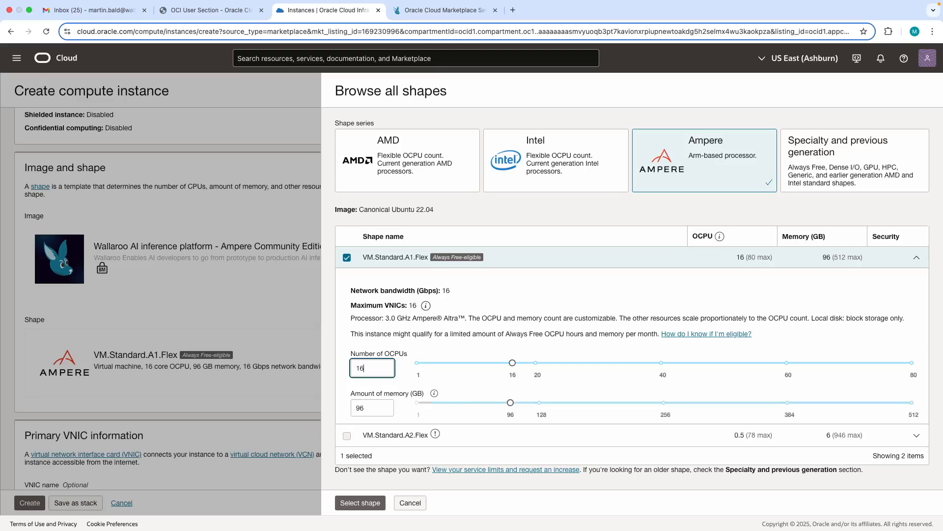
pyautogui.click(377, 410)
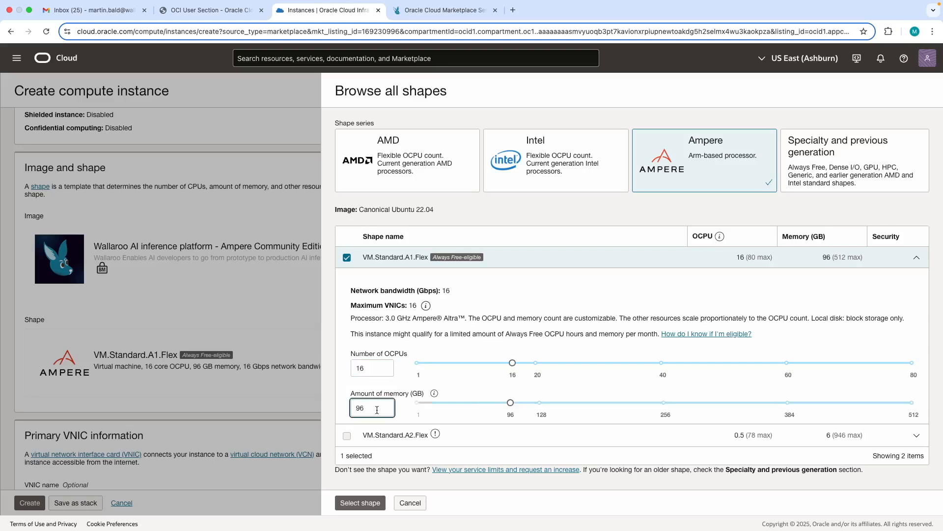
pyautogui.press('BackSpace')
pyautogui.press('BackSpace')
pyautogui.write('64')
pyautogui.click(361, 504)
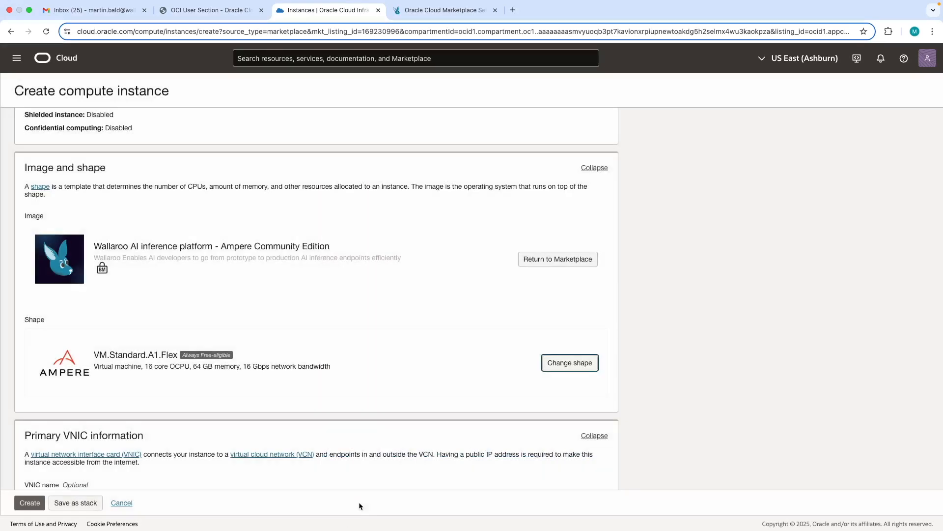
# Save both the private and public keys of the SSH key pair generated for the instance
pyautogui.scroll(-7, 352, 398)
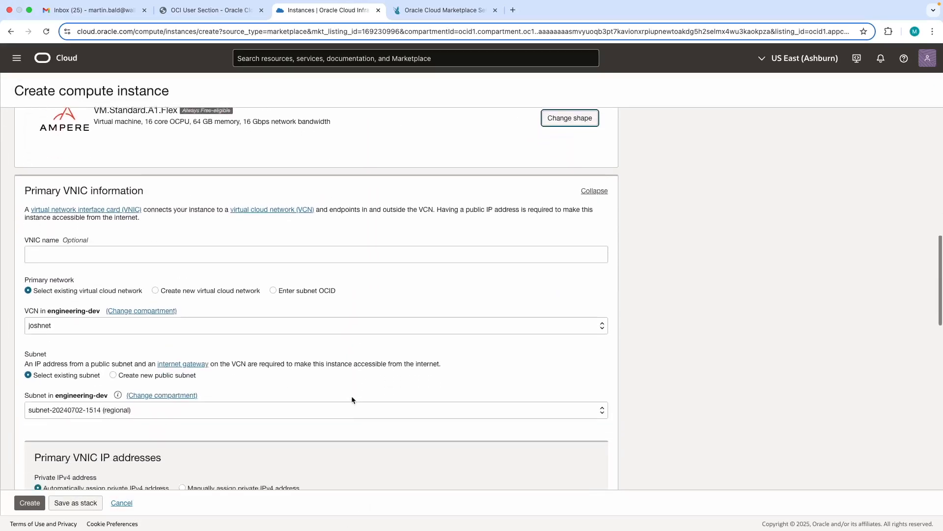
pyautogui.scroll(-5, 352, 398)
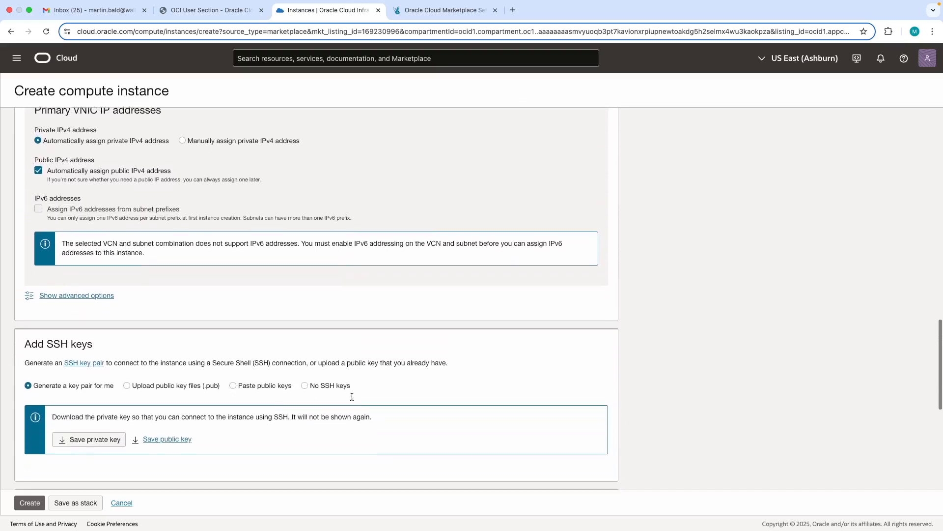
pyautogui.click(88, 416)
pyautogui.click(168, 416)
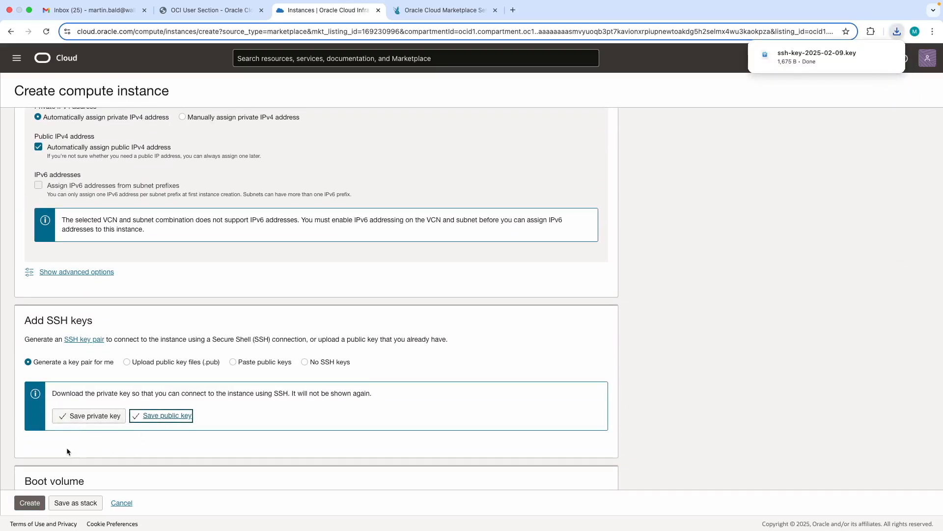
# Create the compute instance, keeping the default boot volume and block volume settings
pyautogui.scroll(-4, 43, 446)
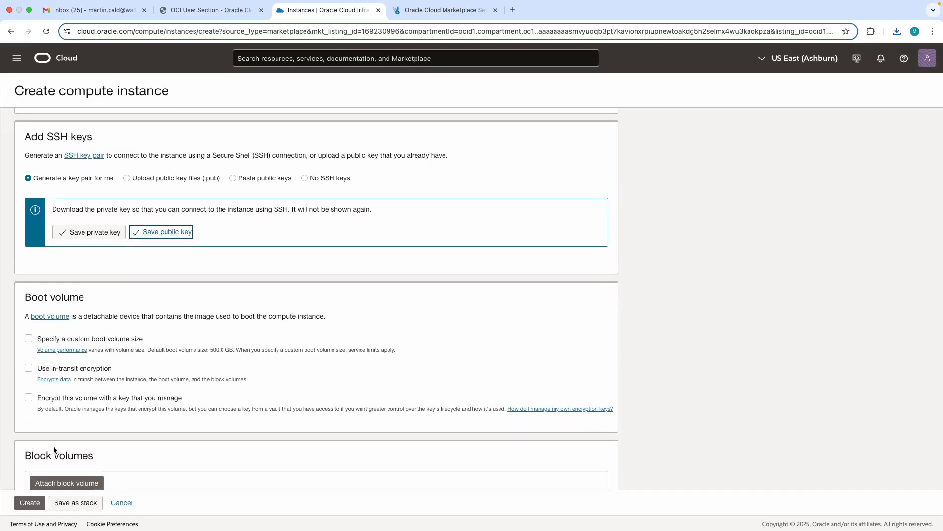
pyautogui.scroll(-3, 54, 447)
pyautogui.click(31, 503)
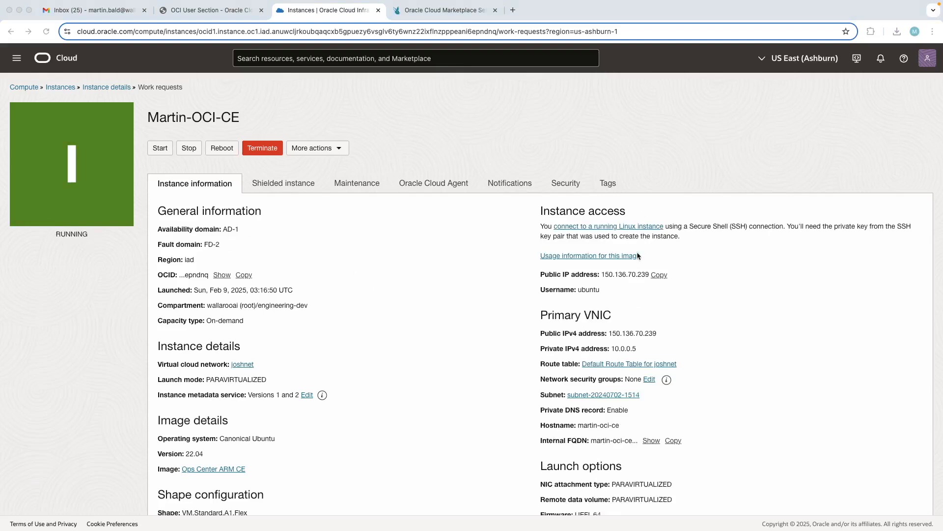
# Copy the instance's public IP address and open its admin console on port 30000 in a new browser tab
pyautogui.click(661, 279)
pyautogui.click(445, 17)
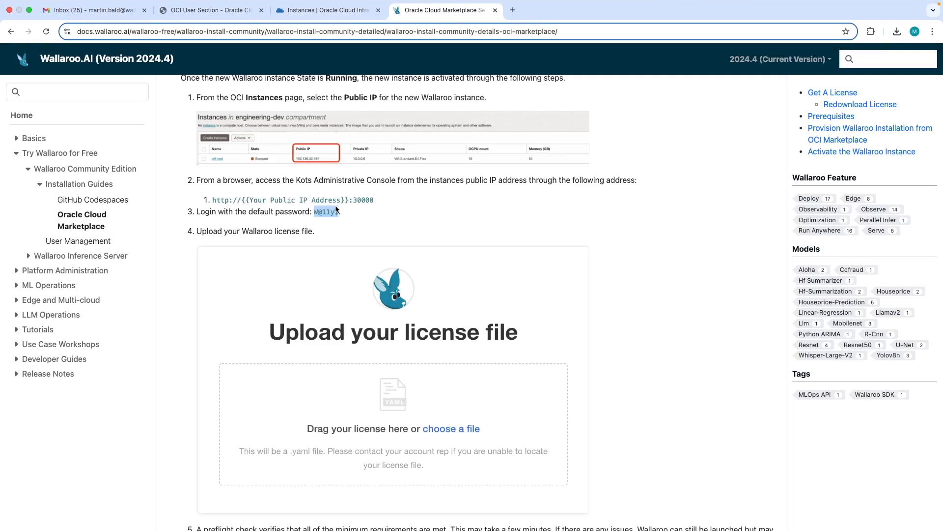
pyautogui.click(512, 10)
pyautogui.write('150.136.70.239:30000')
pyautogui.press('Return')
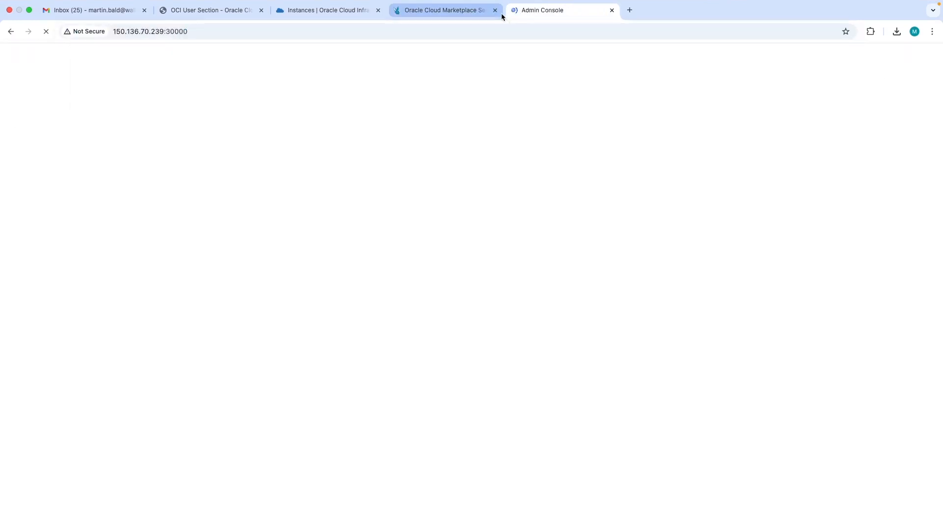
# Log in to the application admin console with the default password given in the Wallaroo documentation
pyautogui.click(373, 337)
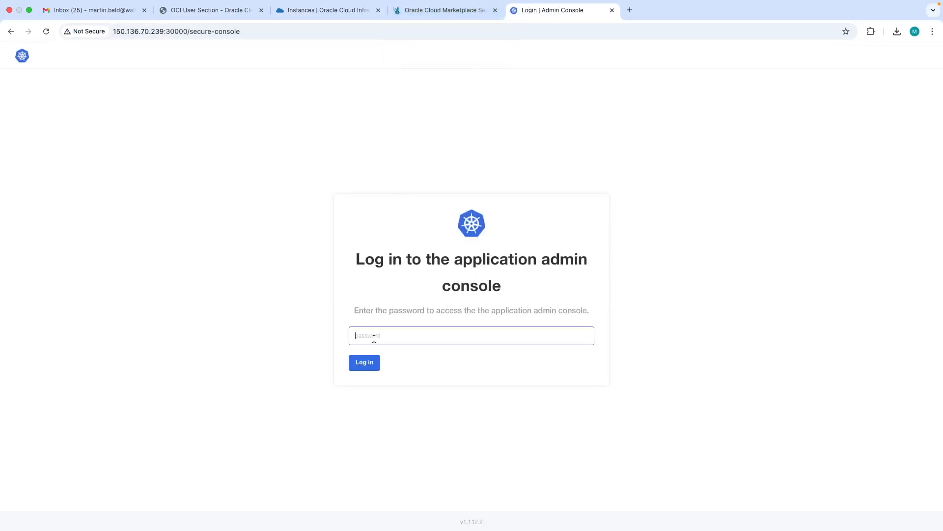
pyautogui.click(452, 12)
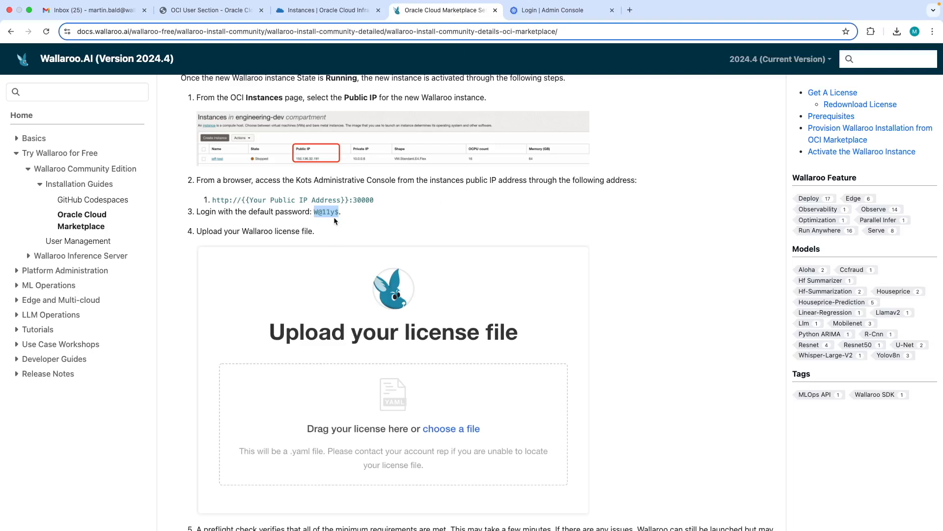
pyautogui.click(555, 10)
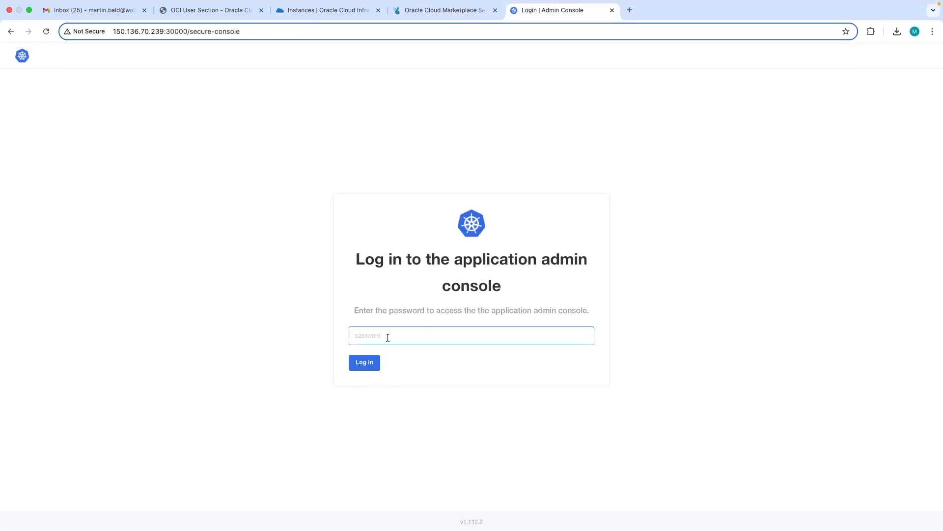
pyautogui.press('super+v')
pyautogui.click(363, 362)
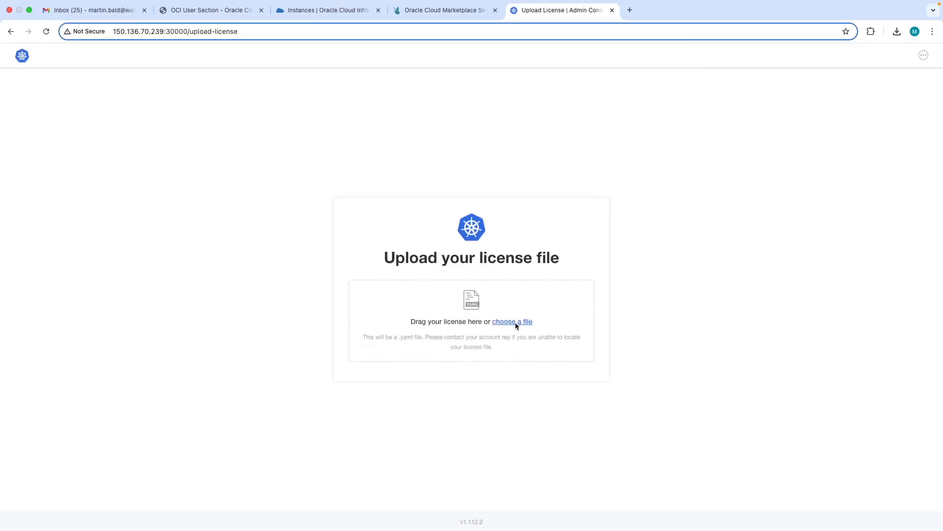
# Upload the license file Wallaroo CE Hosted (8).yaml and deploy Wallaroo with the default configuration
pyautogui.click(512, 322)
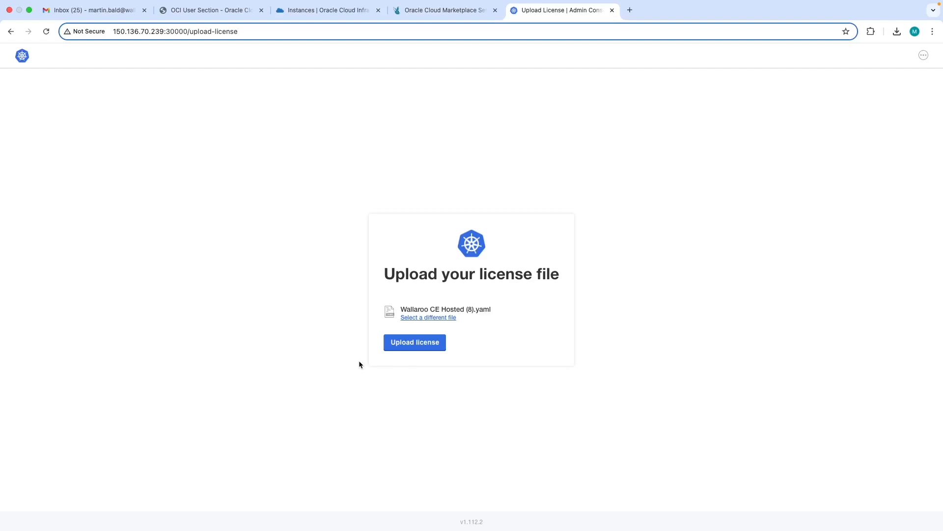
pyautogui.click(421, 344)
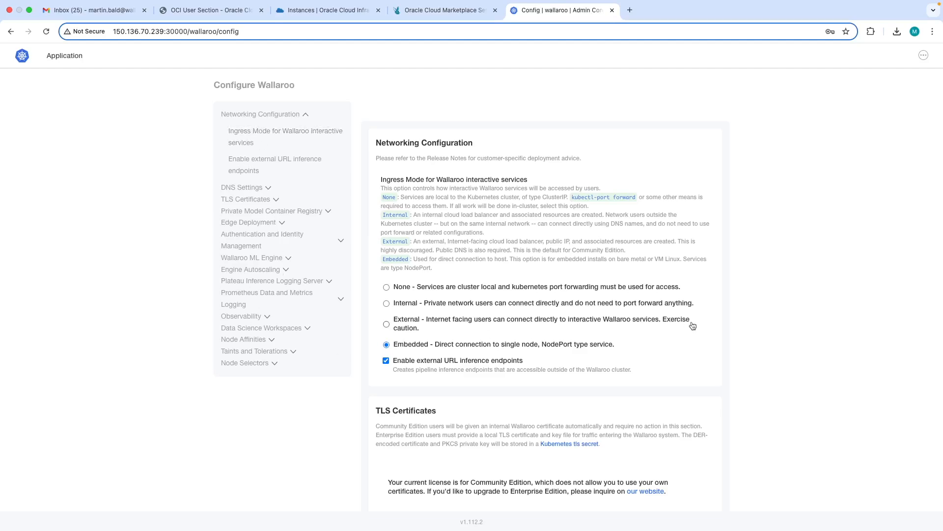
pyautogui.scroll(-20, 762, 314)
pyautogui.scroll(-20, 762, 317)
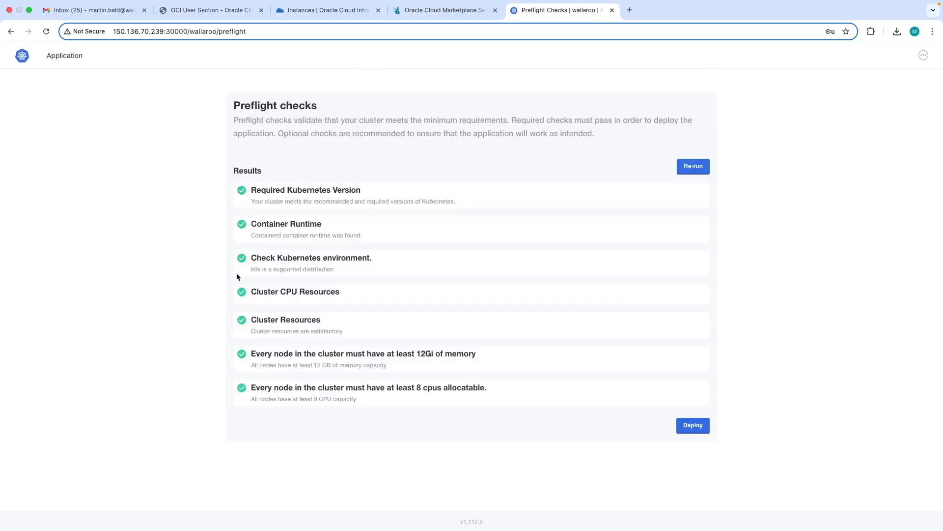
pyautogui.click(696, 425)
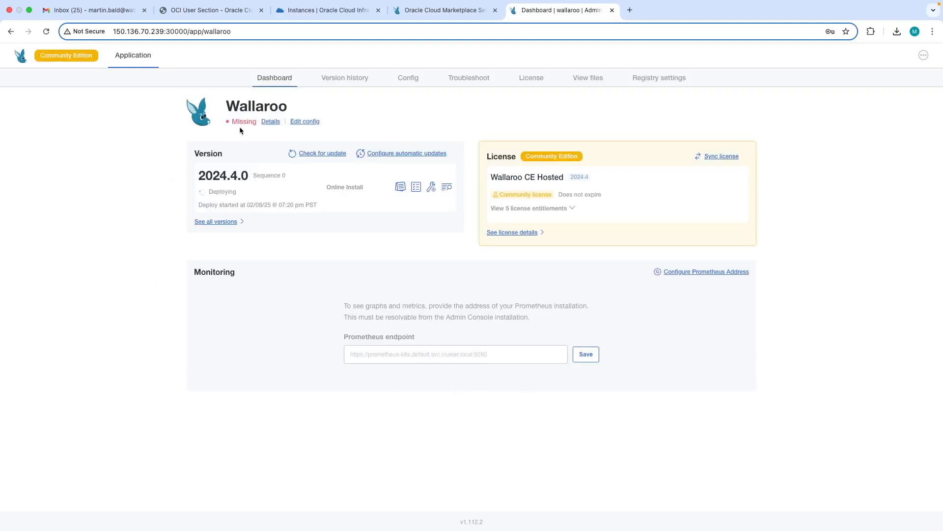
# Check the Wallaroo deployment's resource status details until it is ready and expand the license entitlements
pyautogui.click(274, 123)
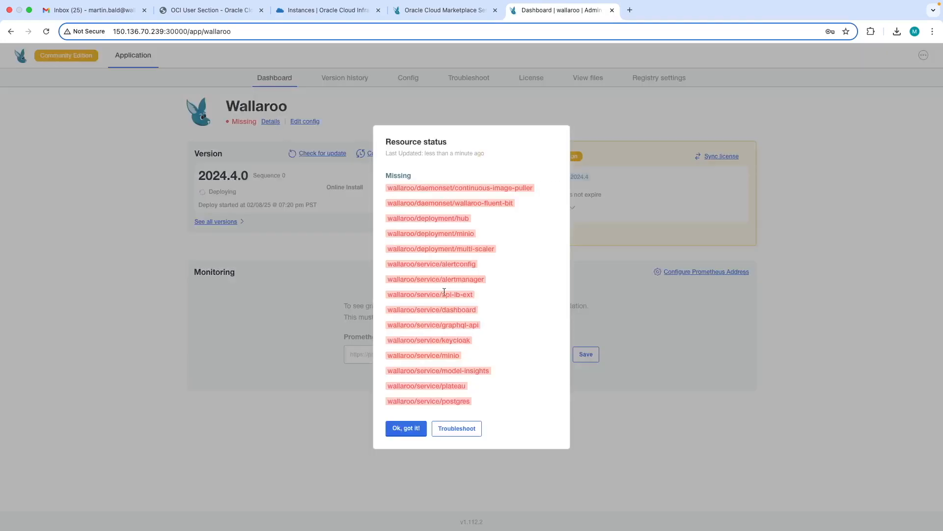
pyautogui.click(410, 428)
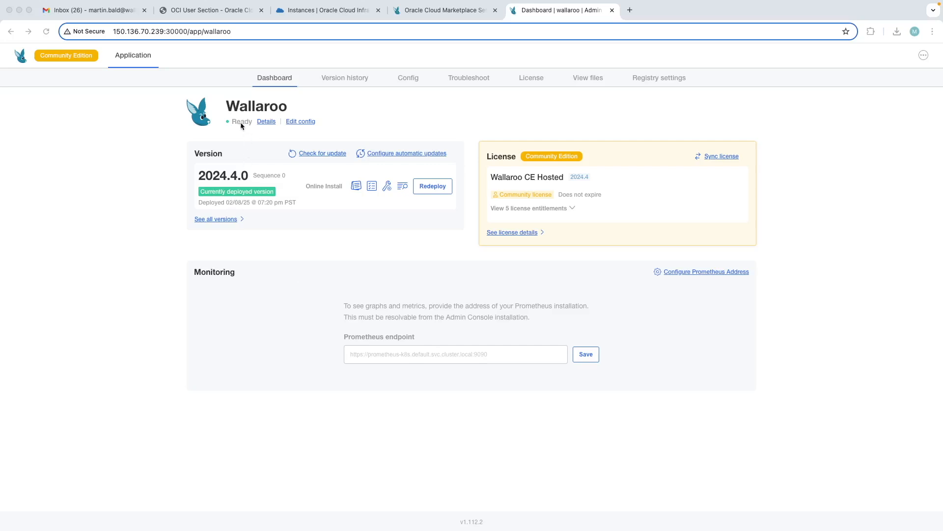
pyautogui.click(266, 123)
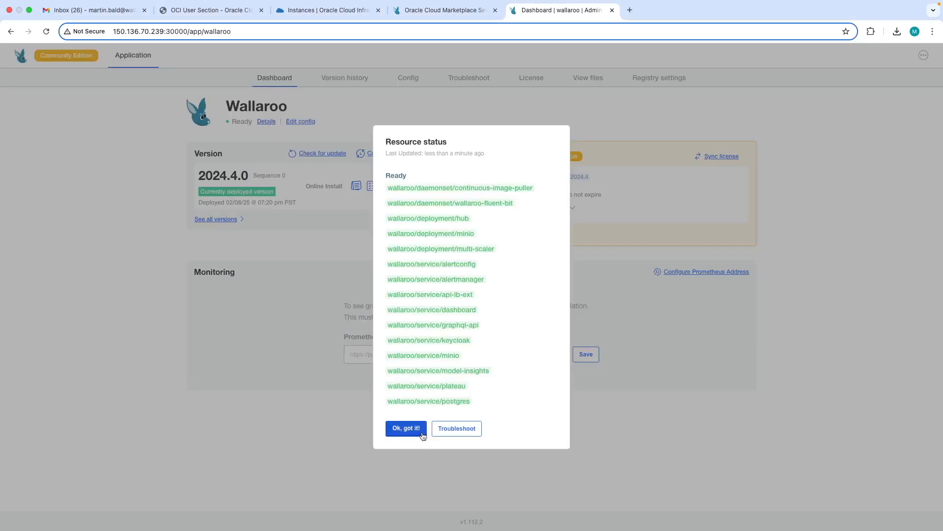
pyautogui.click(406, 428)
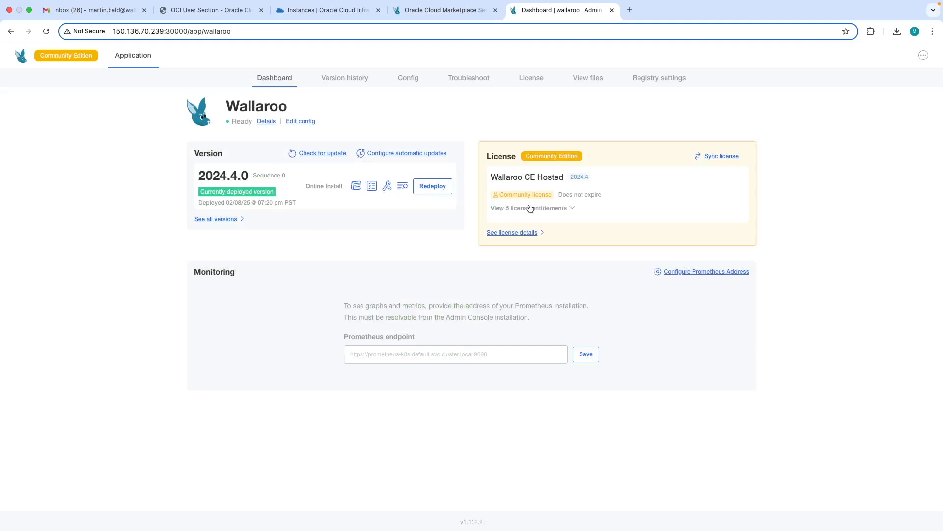
pyautogui.click(556, 208)
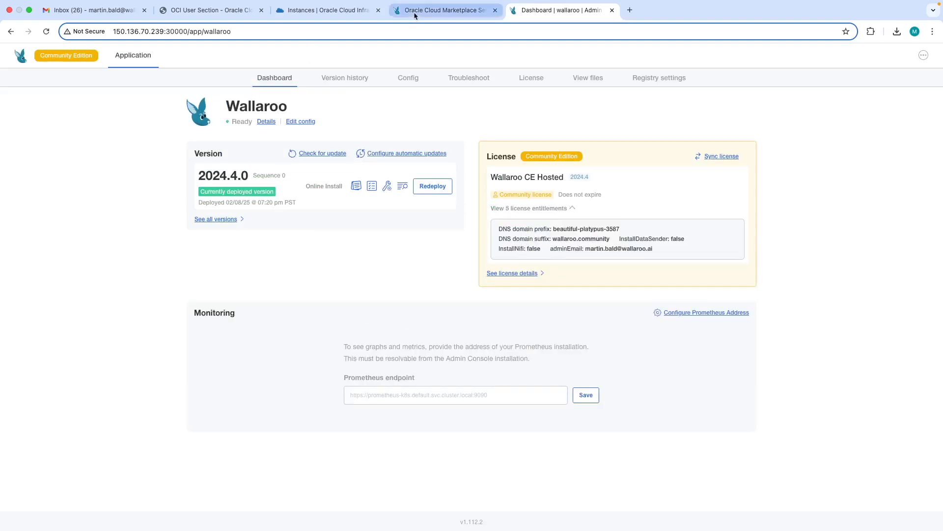
# Copy the temporary password from the Wallaroo access credentials email and follow the email's link to the Wallaroo sign-in page
pyautogui.click(97, 11)
pyautogui.moveTo(516, 431); pyautogui.dragTo(577, 428)
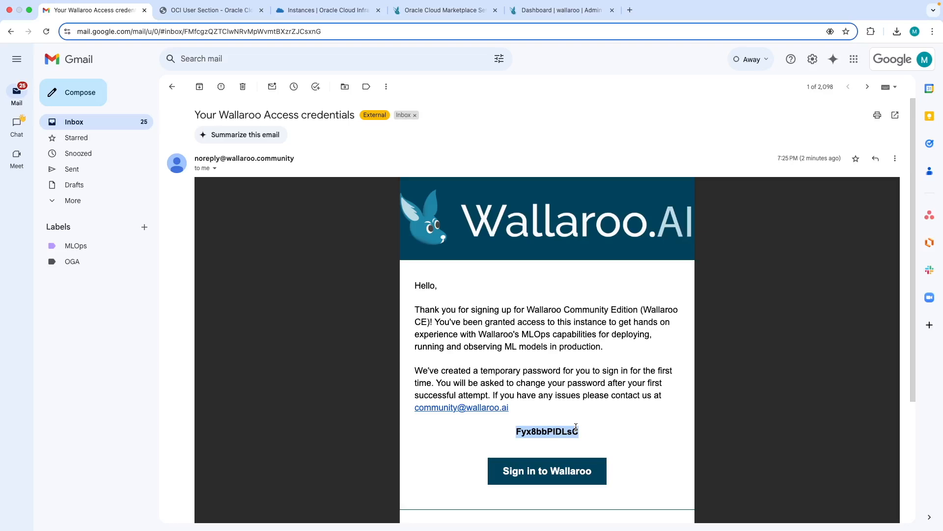
pyautogui.click(543, 471)
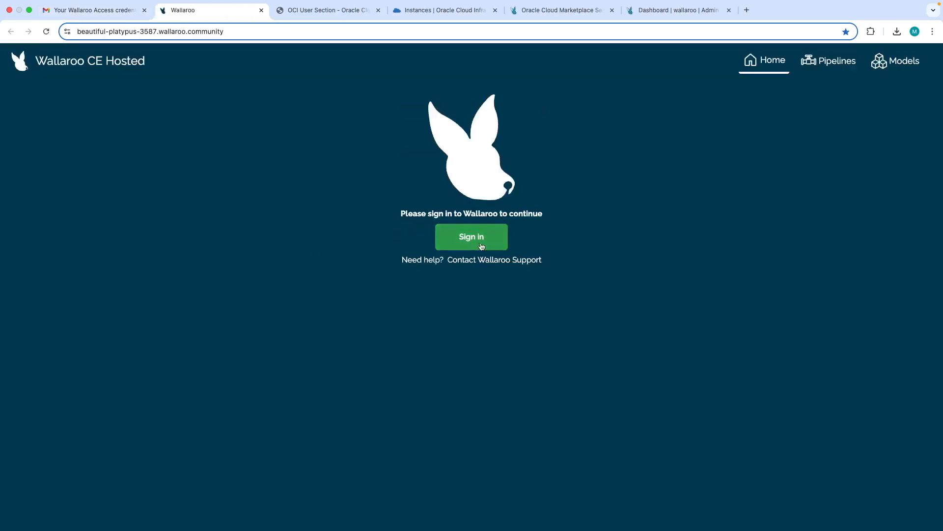
# Sign in to Wallaroo with the account email and temporary password, and set and confirm a new account password
pyautogui.click(472, 235)
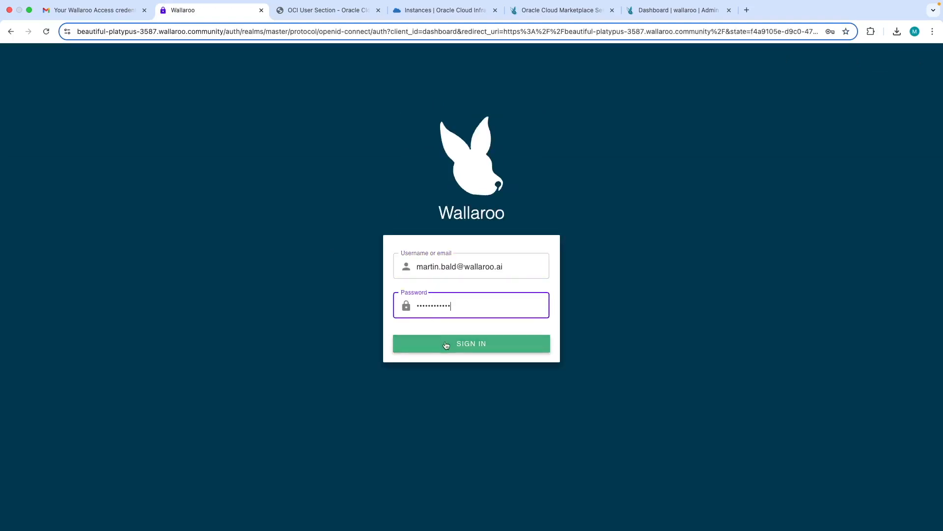
pyautogui.click(446, 345)
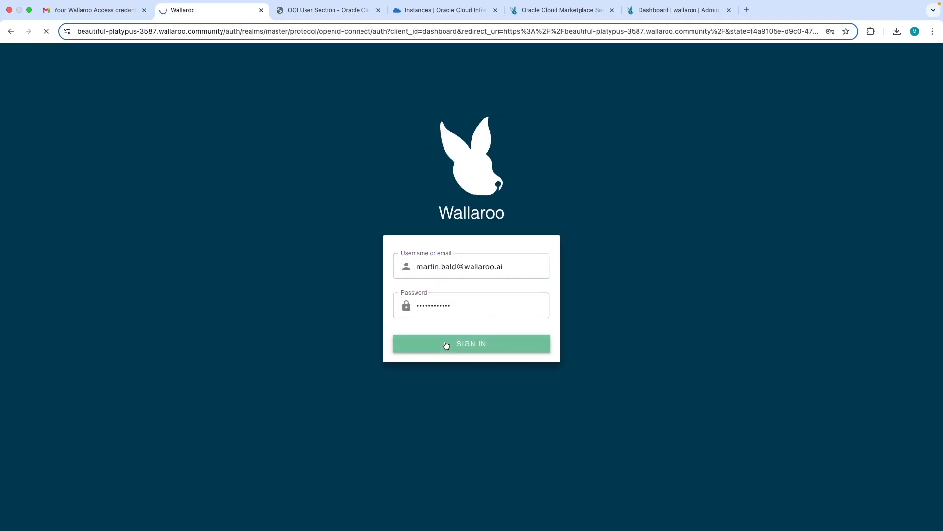
pyautogui.click(446, 310)
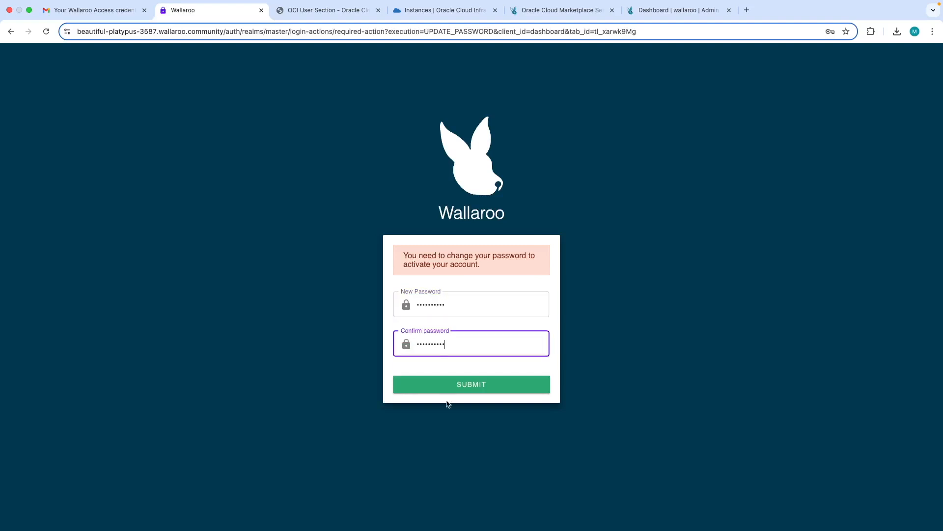
pyautogui.click(461, 392)
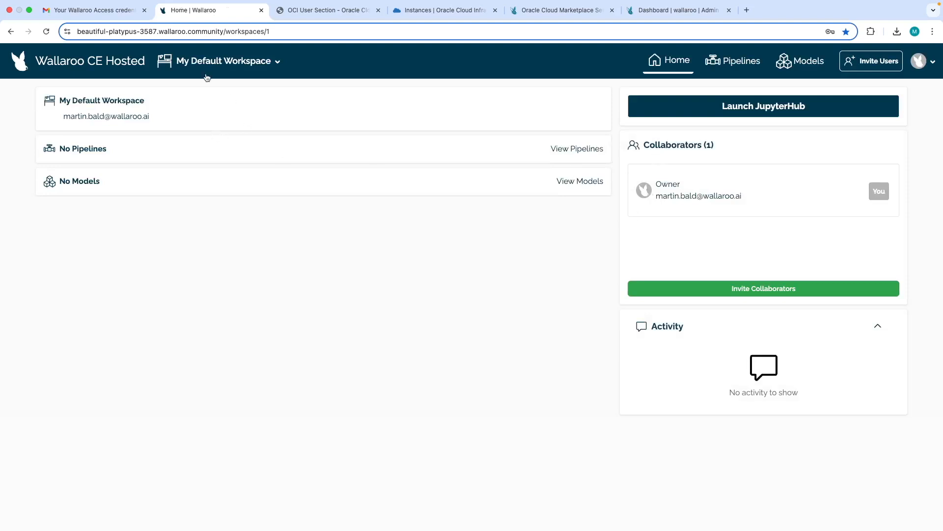
# View the Invite Users form, close it without sending invitations, and launch JupyterHub from the default workspace
pyautogui.click(919, 62)
pyautogui.click(862, 63)
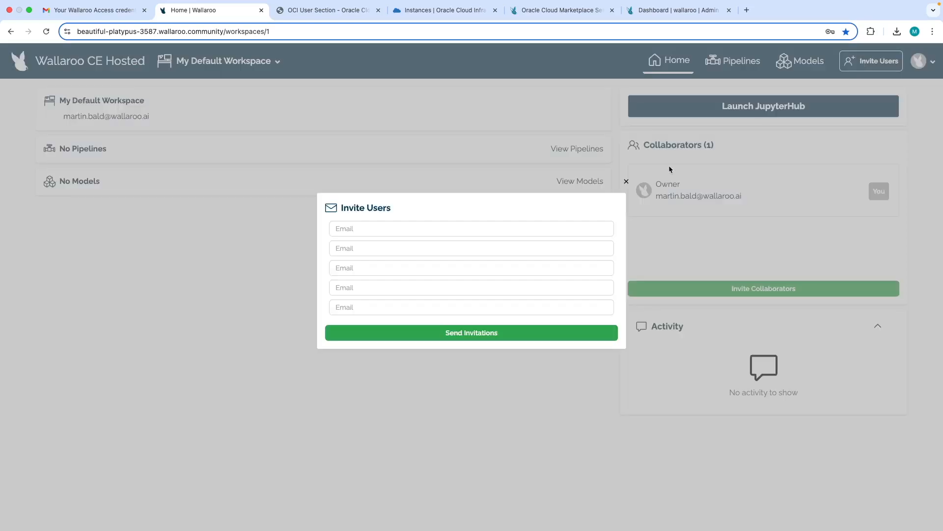
pyautogui.click(625, 190)
pyautogui.click(744, 109)
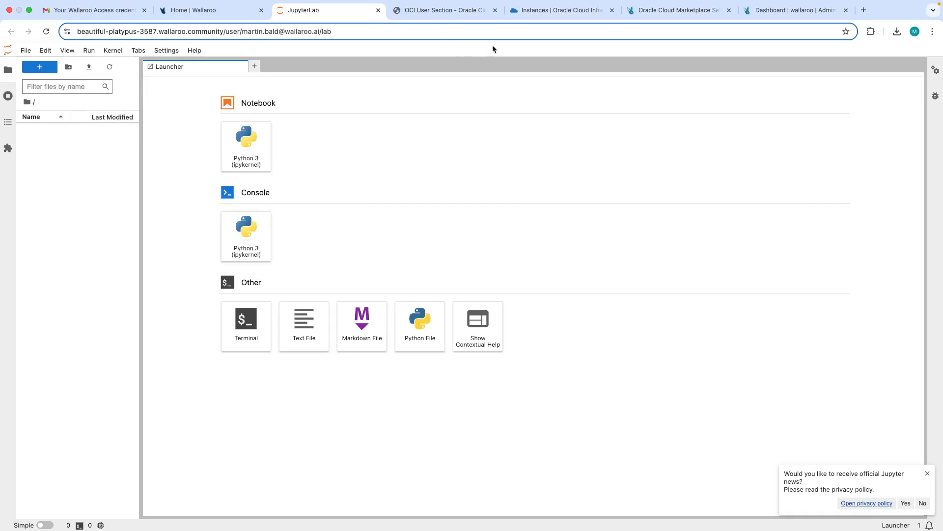
# Browse the Edge and Multi-cloud, LLM Operations and Tutorials sections of the Wallaroo documentation and return to the Wallaroo home dashboard
pyautogui.click(669, 13)
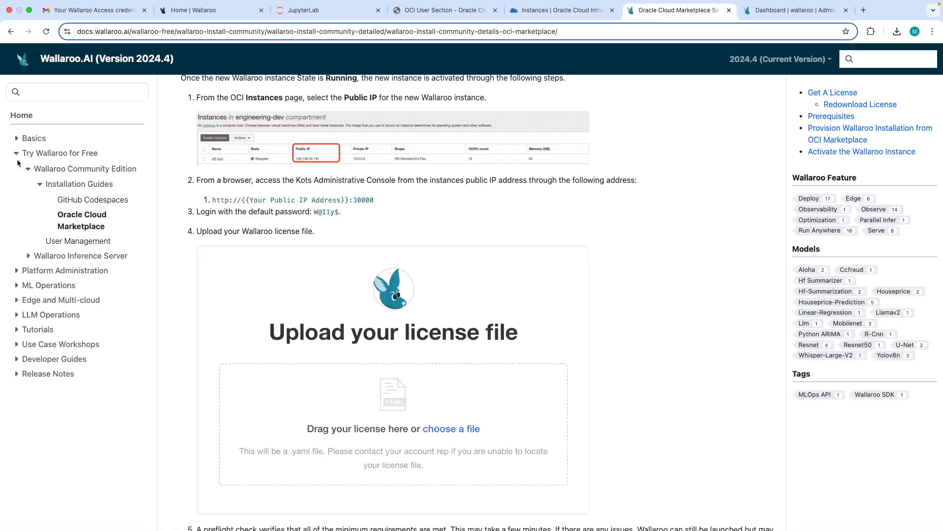
pyautogui.click(17, 153)
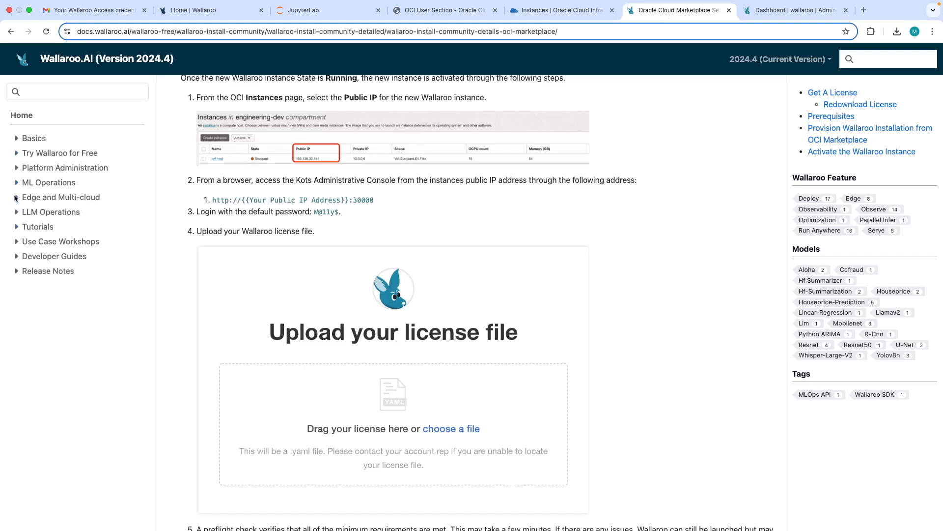
pyautogui.click(15, 197)
pyautogui.click(16, 287)
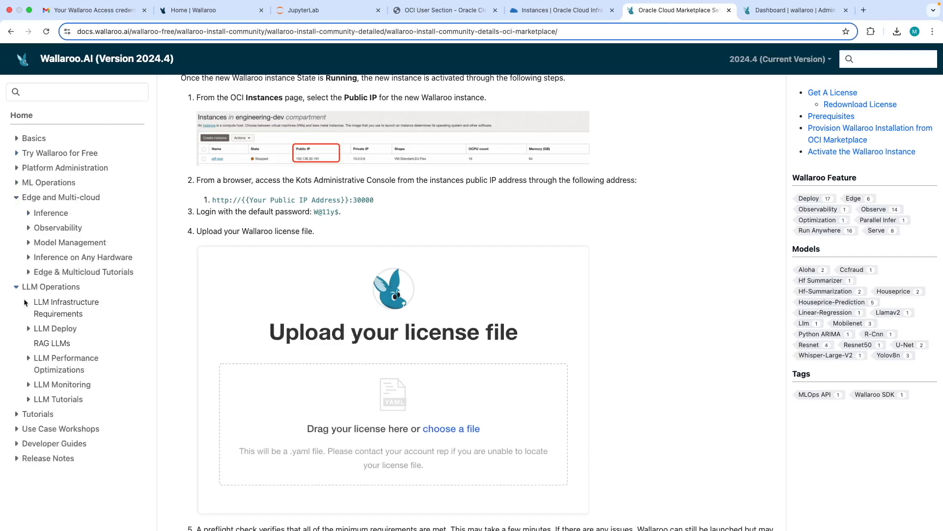
pyautogui.click(16, 414)
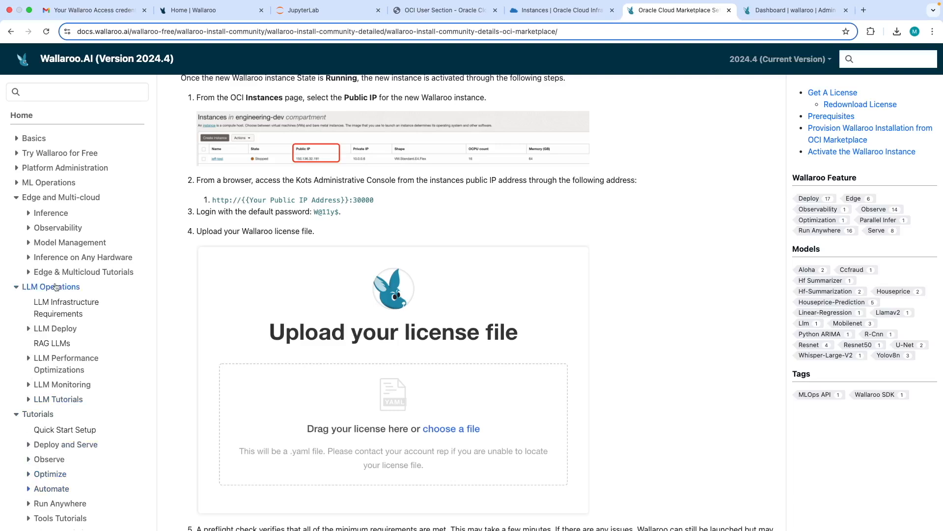
pyautogui.click(240, 10)
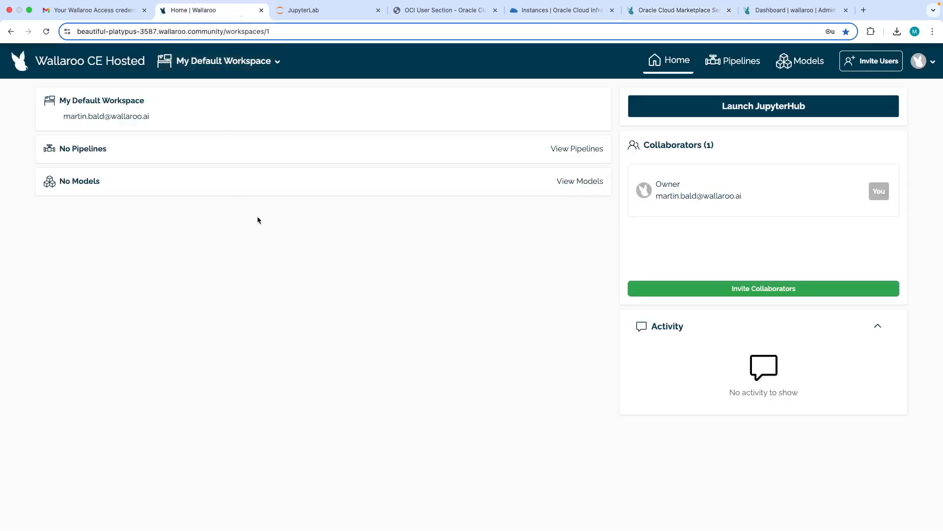